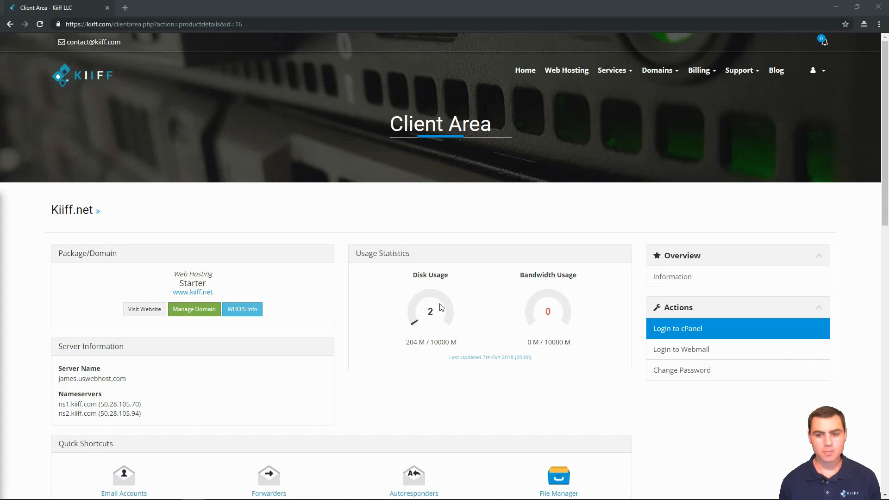
Log into cPanel, confirm test.kiiff.net is listed under Subdomains, and return to the dashboard.
{"action": "left_click", "coordinate": [665, 333]}
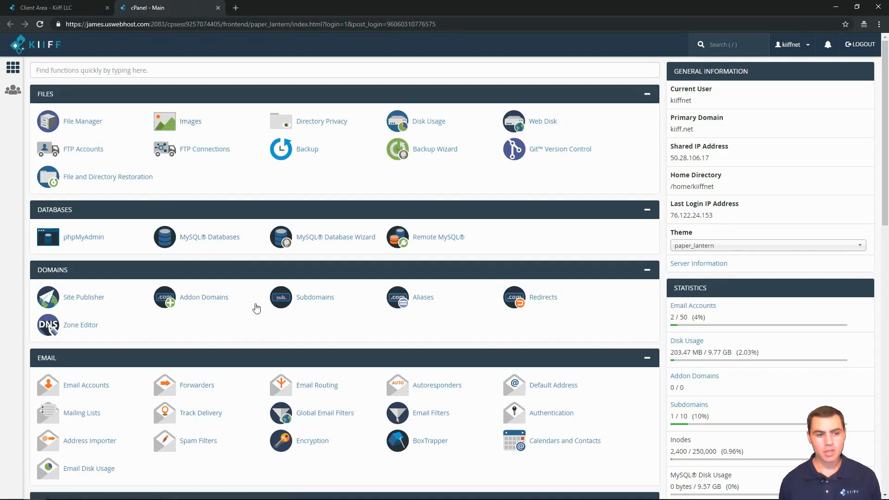
{"action": "left_click", "coordinate": [316, 298]}
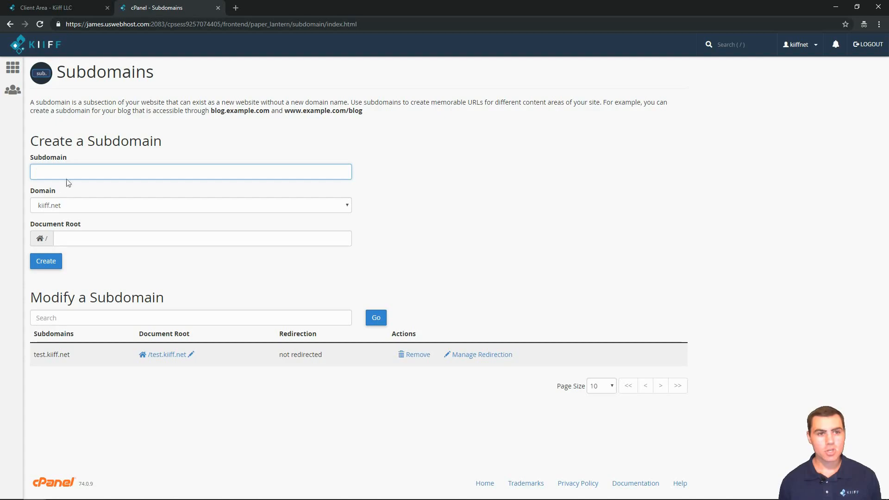
{"action": "left_click", "coordinate": [12, 70]}
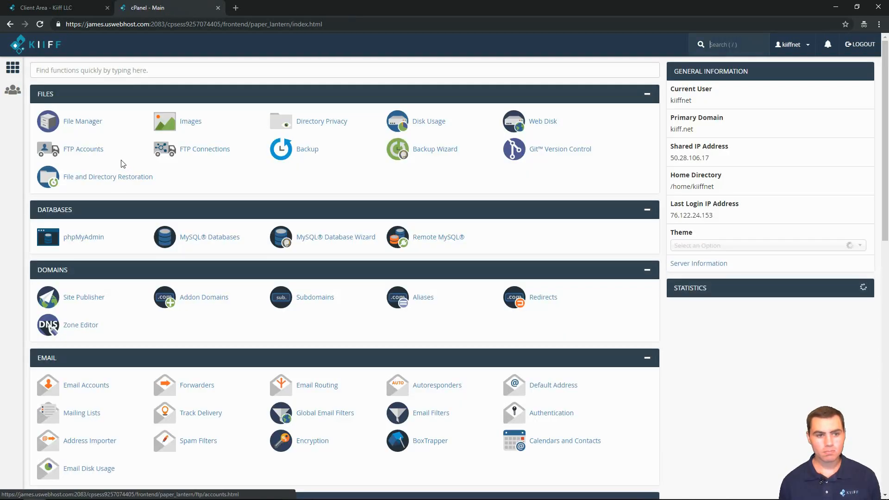
{"action": "left_click", "coordinate": [90, 122]}
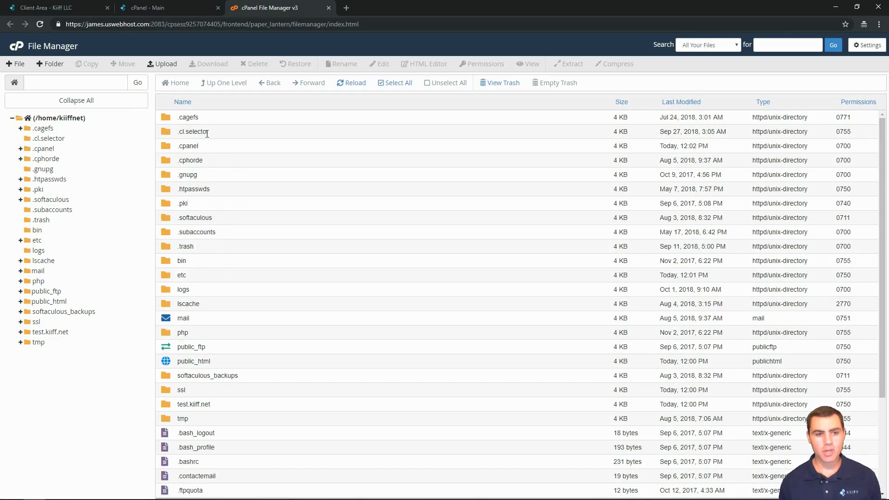
{"action": "scroll", "coordinate": [230, 290], "scroll_direction": "down", "scroll_amount": 2}
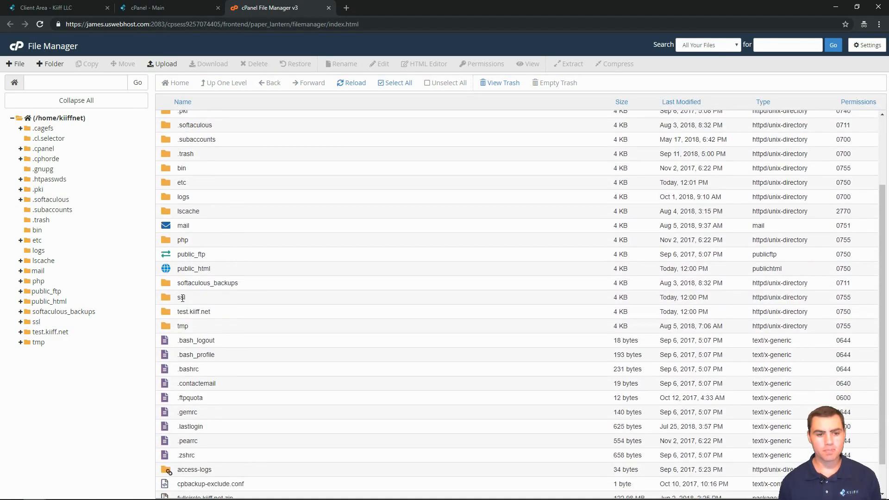
{"action": "scroll", "coordinate": [227, 267], "scroll_direction": "up", "scroll_amount": 1}
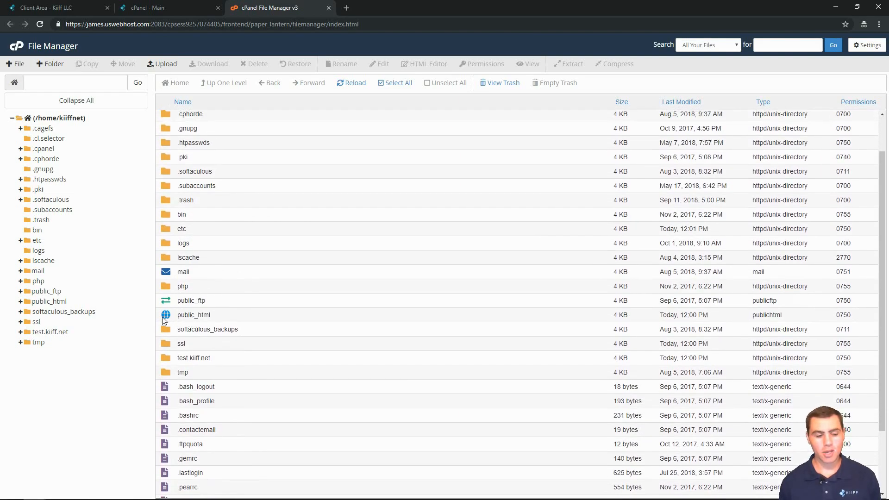
{"action": "double_click", "coordinate": [164, 317]}
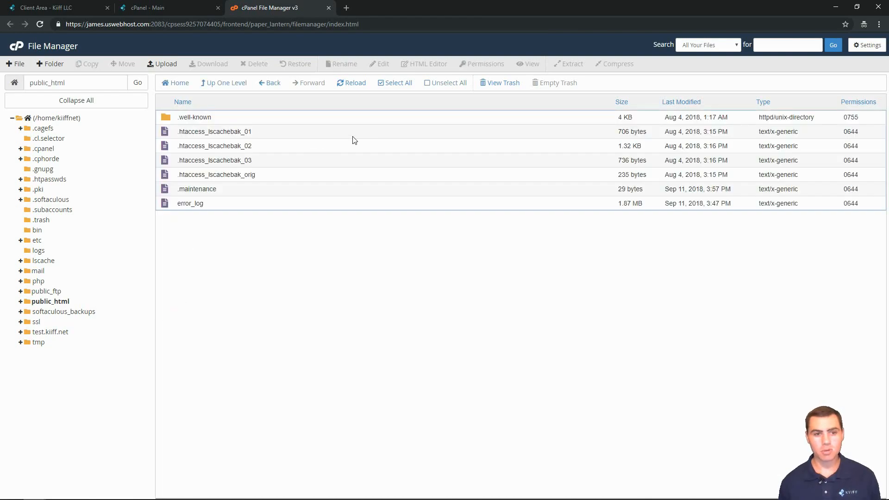
{"action": "left_click", "coordinate": [223, 83]}
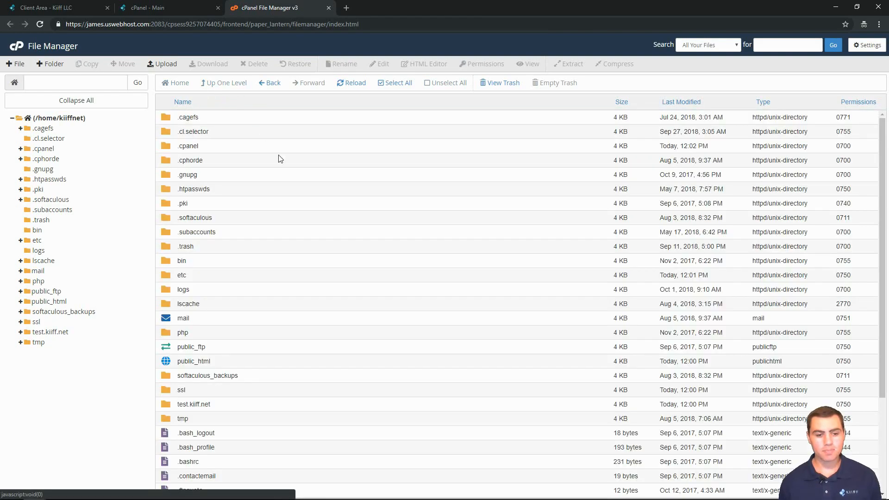
{"action": "double_click", "coordinate": [166, 404]}
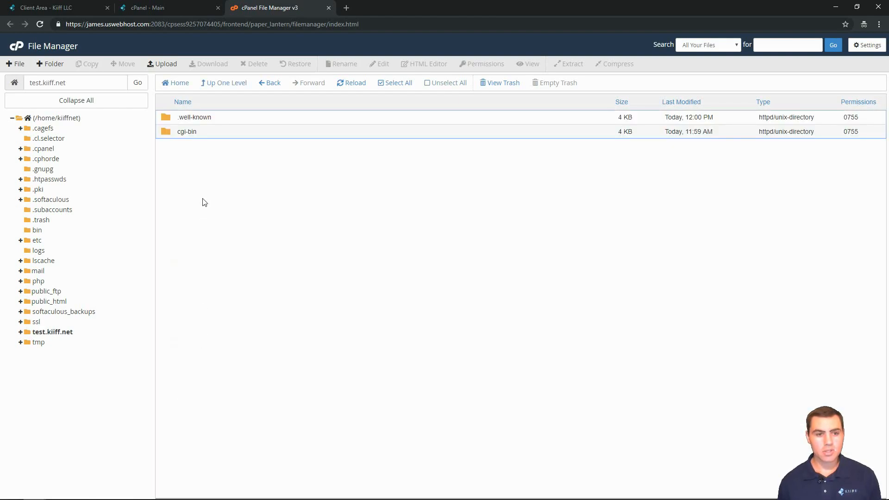
{"action": "left_click", "coordinate": [218, 84]}
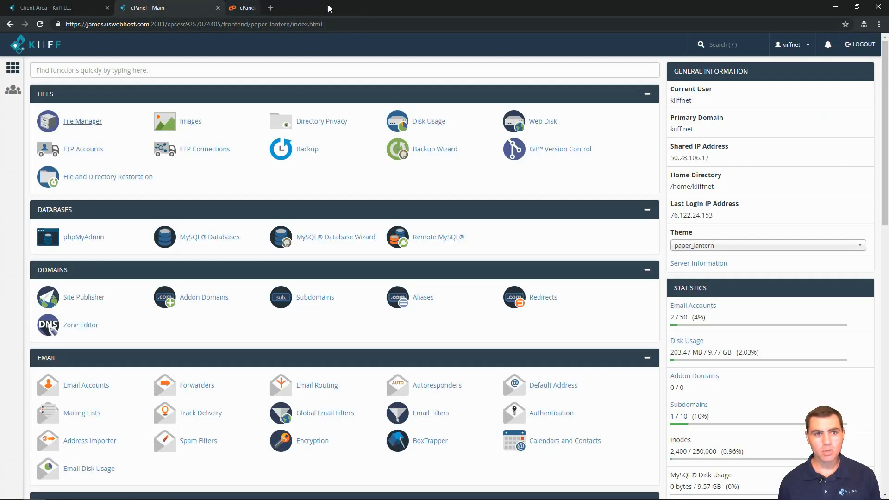
{"action": "left_click", "coordinate": [329, 8]}
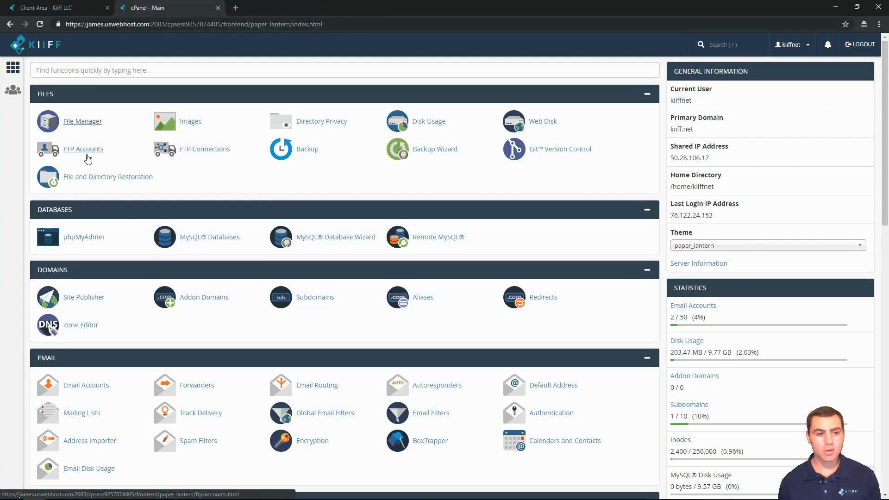
Start an FTP account with login usertest on test.kiiff.net, keeping directory test.kiiff.net/usertest.
{"action": "left_click", "coordinate": [88, 159]}
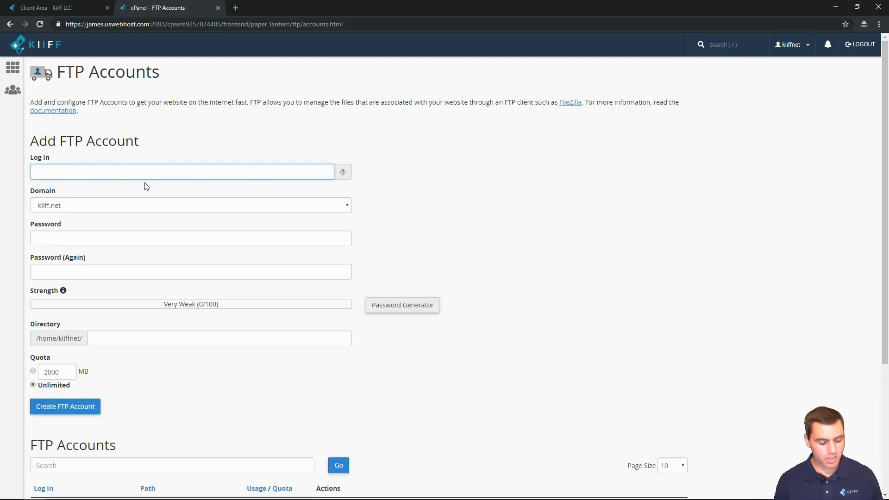
{"action": "type", "text": "usertest"}
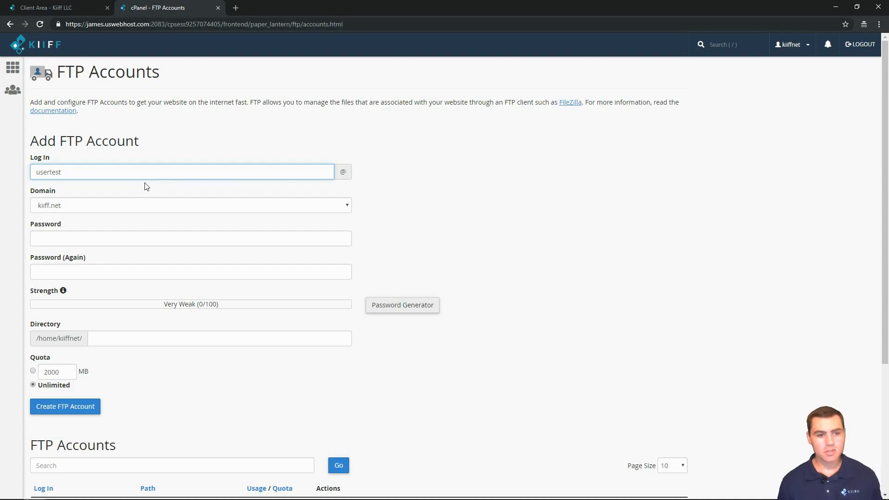
{"action": "left_click", "coordinate": [99, 209]}
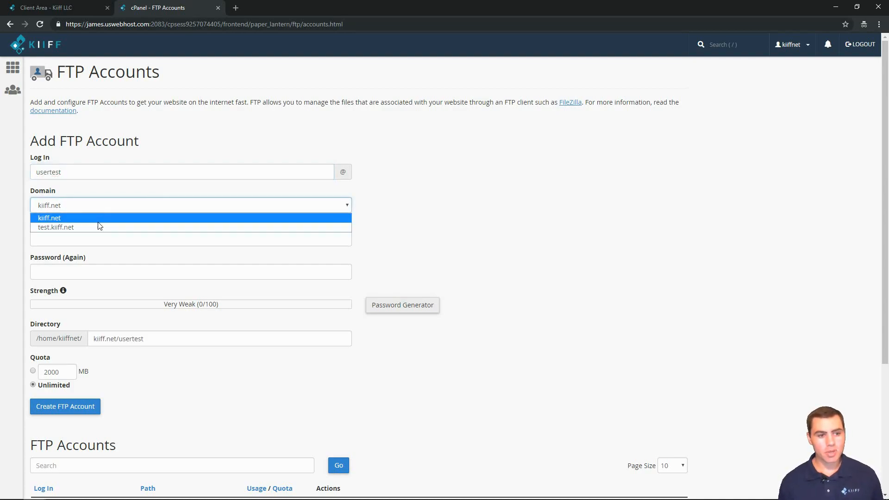
{"action": "left_click", "coordinate": [97, 227]}
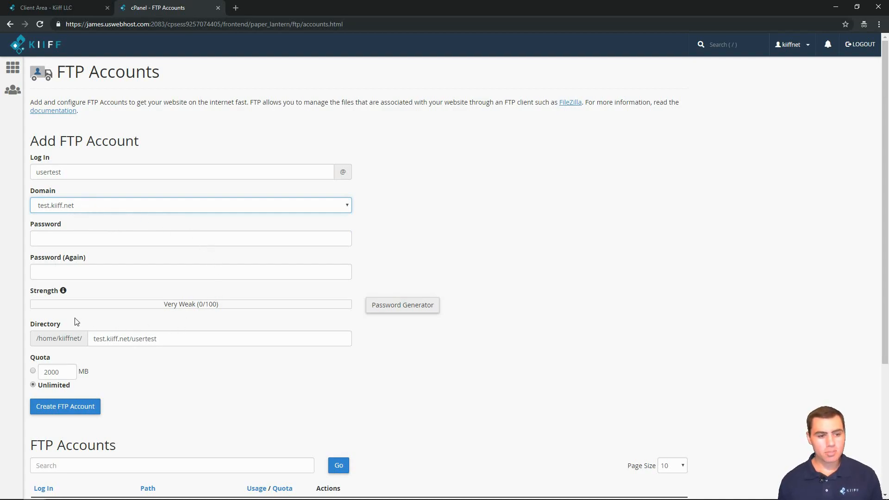
{"action": "left_click_drag", "start_coordinate": [170, 338], "coordinate": [97, 339]}
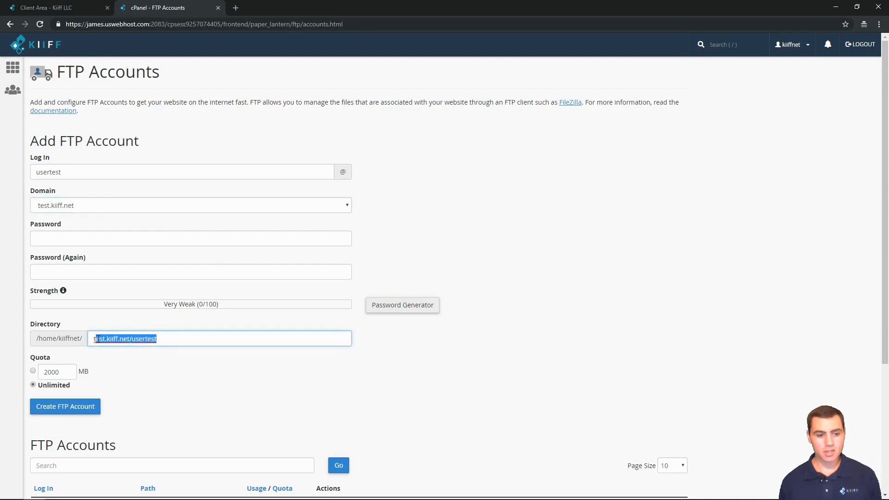
{"action": "left_click", "coordinate": [174, 343]}
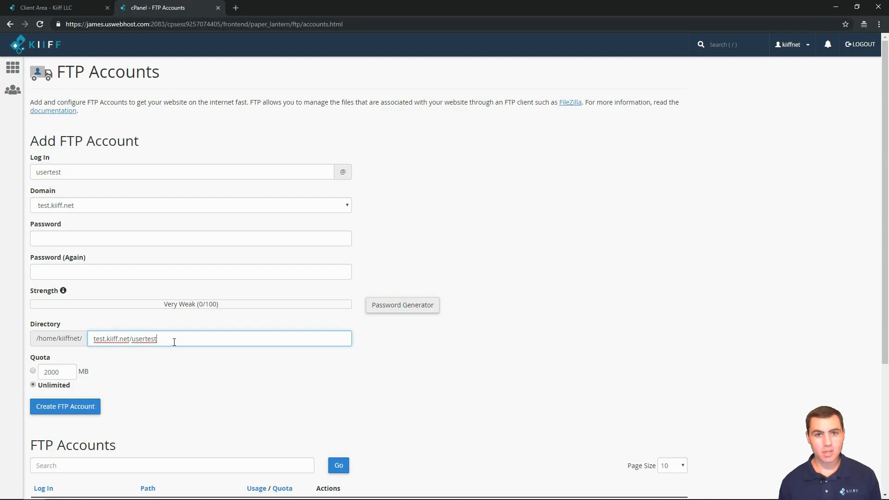
Enter the usertest account password in both password fields, reaching a Very Strong rating.
{"action": "left_click", "coordinate": [69, 238]}
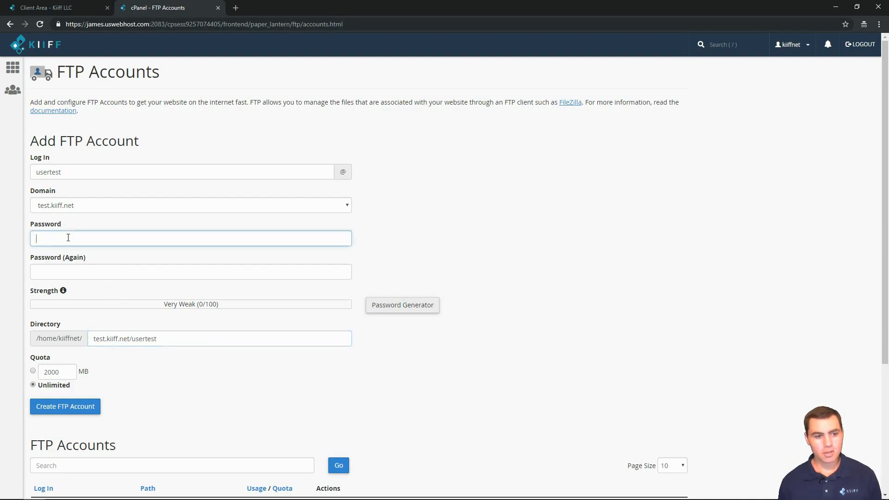
{"action": "type", "text": "••••"}
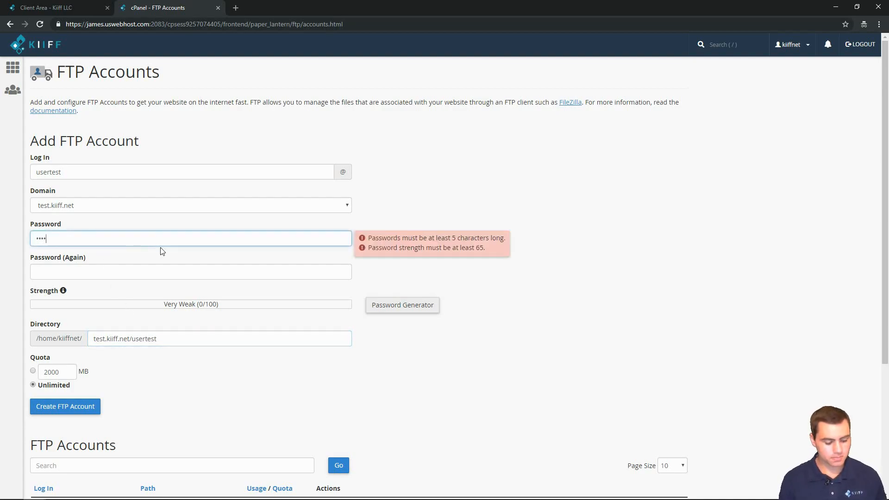
{"action": "type", "text": "••••"}
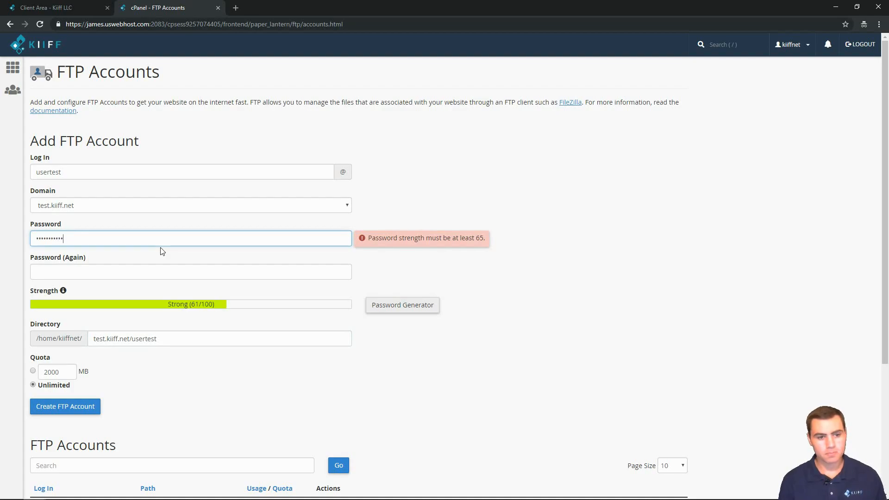
{"action": "key", "text": "Tab"}
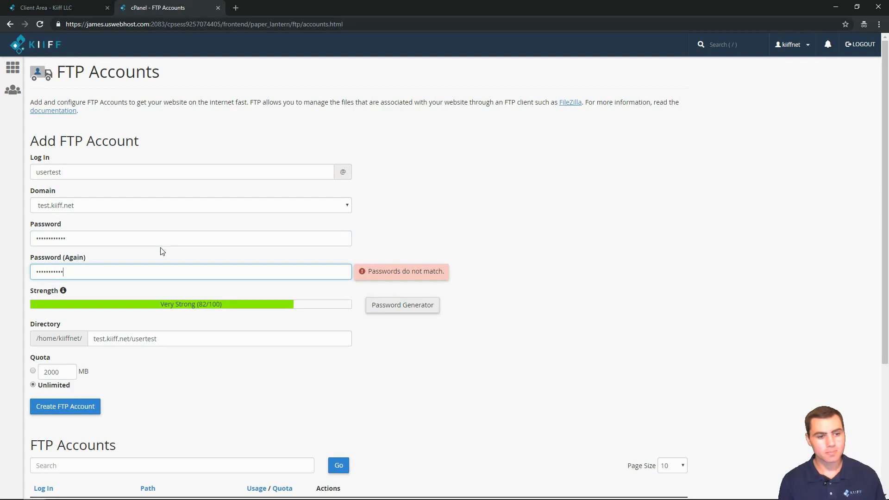
{"action": "left_click", "coordinate": [500, 243]}
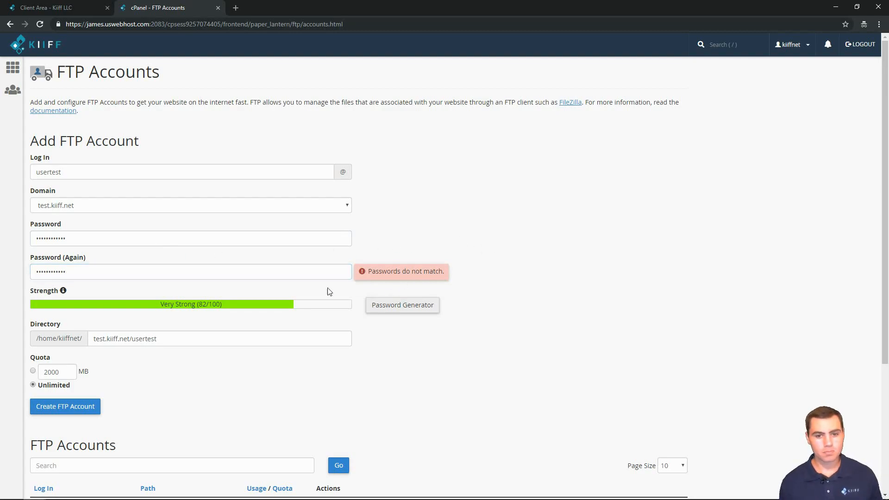
{"action": "double_click", "coordinate": [104, 267]}
{"action": "type", "text": "a"}
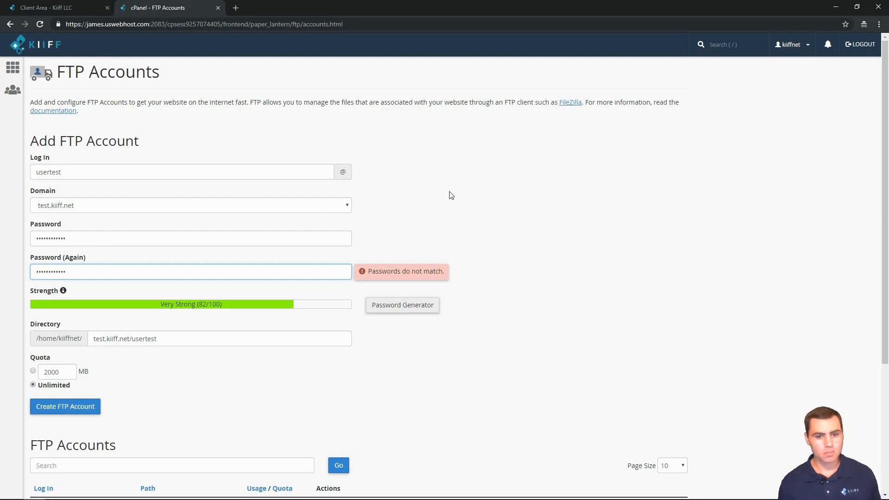
{"action": "key", "text": "shift+Tab"}
{"action": "type", "text": "•••••"}
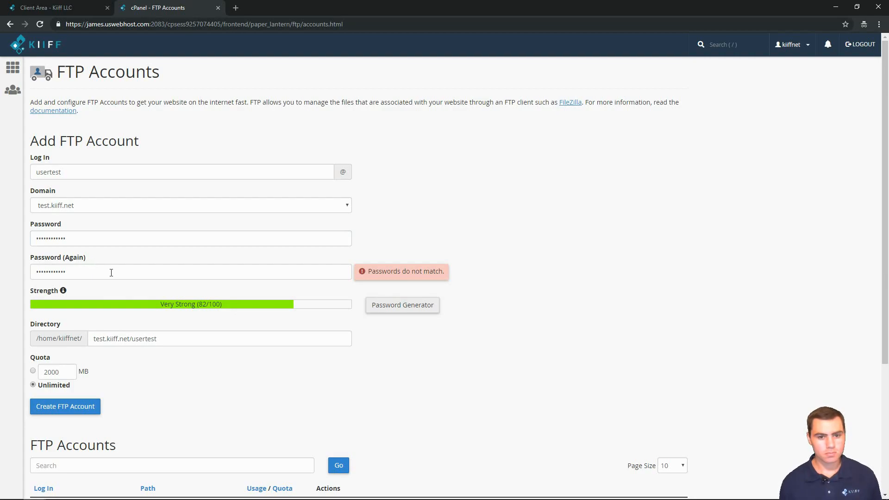
Create the usertest FTP account and confirm it appears in the FTP Accounts list.
{"action": "left_click", "coordinate": [87, 407]}
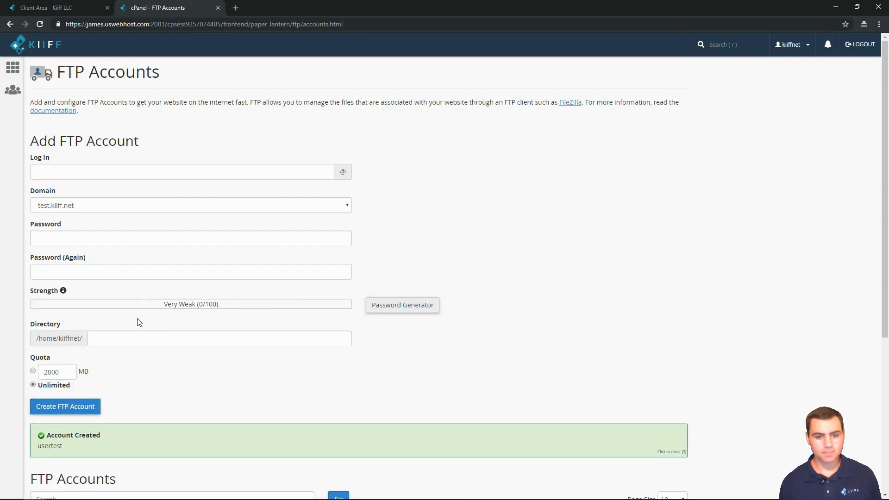
{"action": "scroll", "coordinate": [132, 373], "scroll_direction": "down", "scroll_amount": 1}
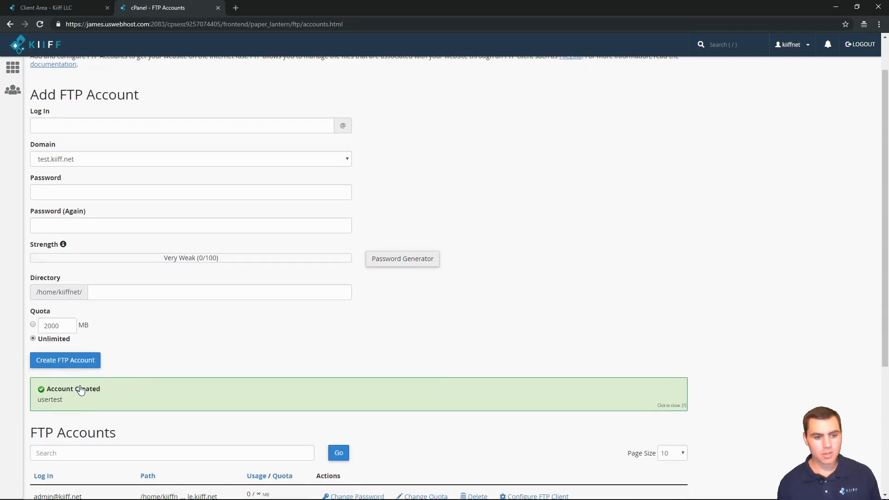
{"action": "scroll", "coordinate": [76, 392], "scroll_direction": "down", "scroll_amount": 1}
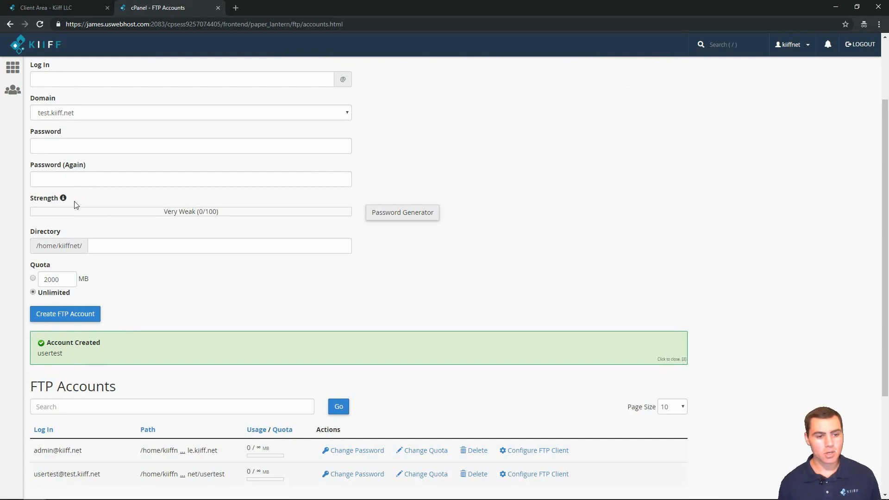
{"action": "scroll", "coordinate": [238, 387], "scroll_direction": "down", "scroll_amount": 2}
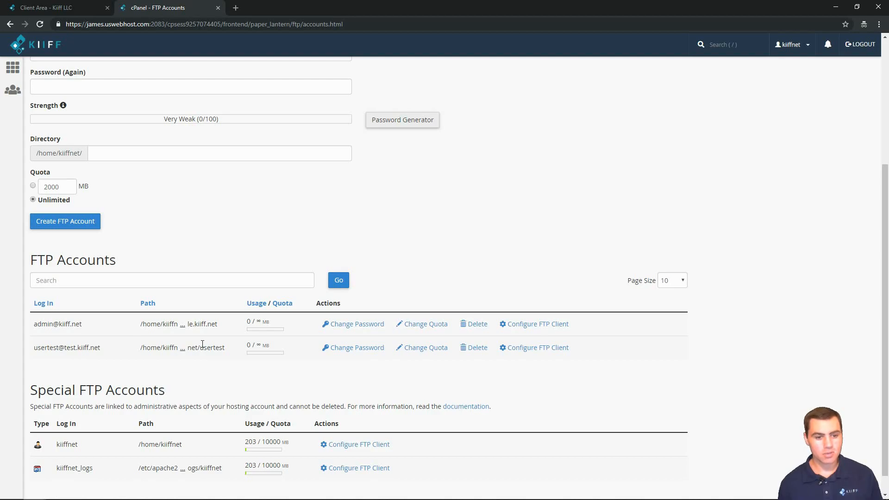
{"action": "scroll", "coordinate": [67, 213], "scroll_direction": "up", "scroll_amount": 4}
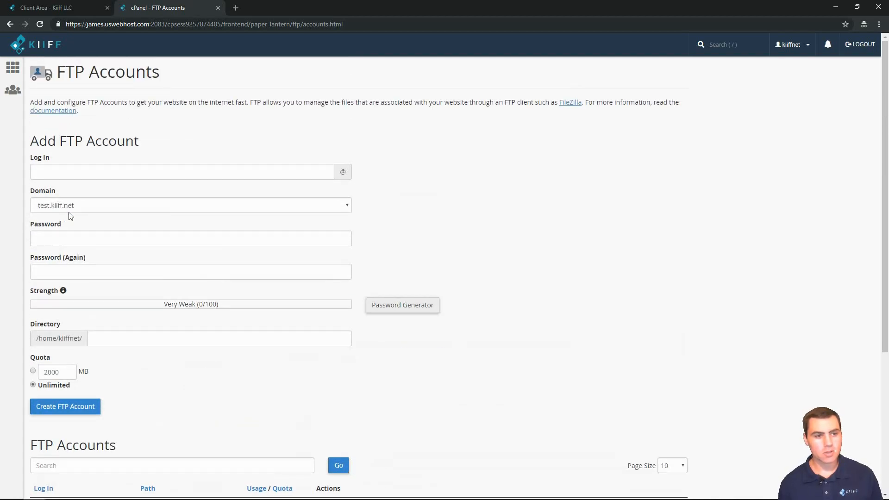
Return to the cPanel dashboard and open File Manager in a new tab.
{"action": "left_click", "coordinate": [16, 70]}
{"action": "left_click", "coordinate": [83, 146]}
{"action": "left_click", "coordinate": [13, 70]}
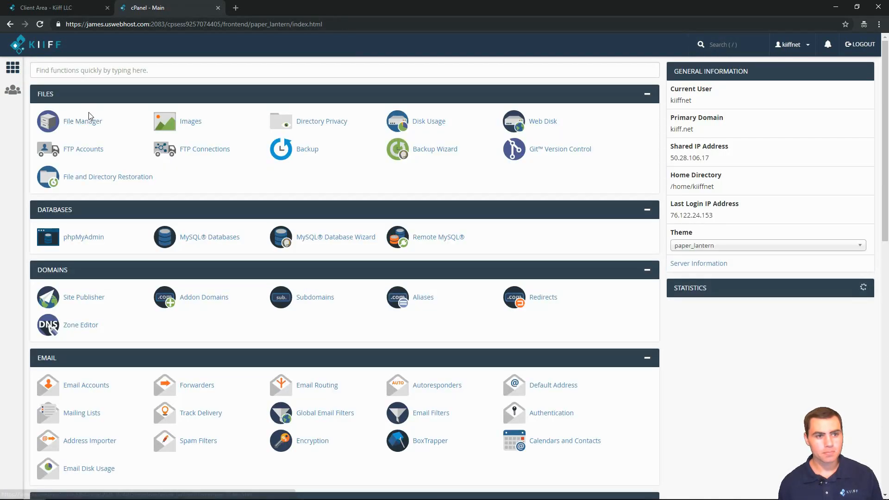
{"action": "left_click", "coordinate": [88, 119]}
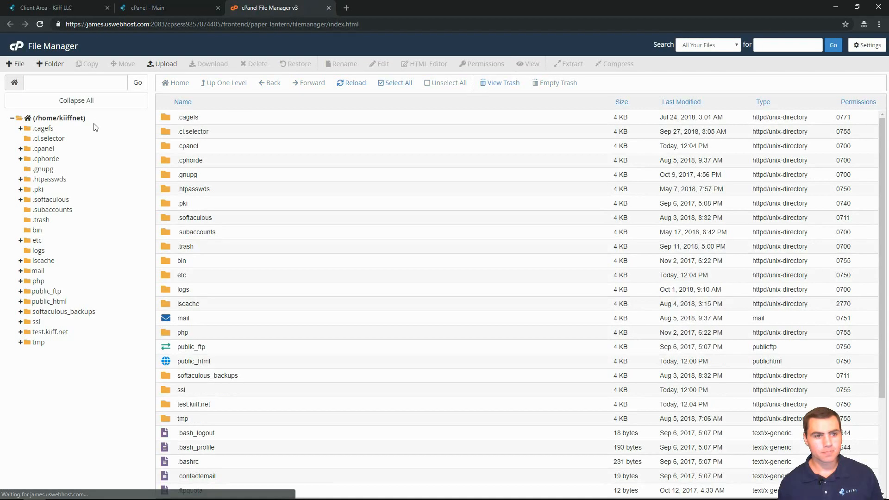
Browse into test.kiiff.net/usertest to confirm it holds only .ftpquota, then return to the dashboard tab.
{"action": "double_click", "coordinate": [166, 403]}
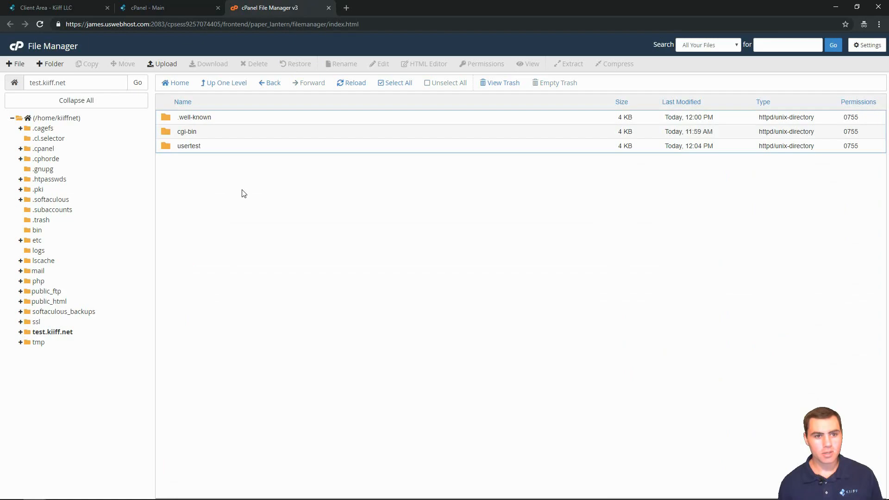
{"action": "double_click", "coordinate": [168, 145]}
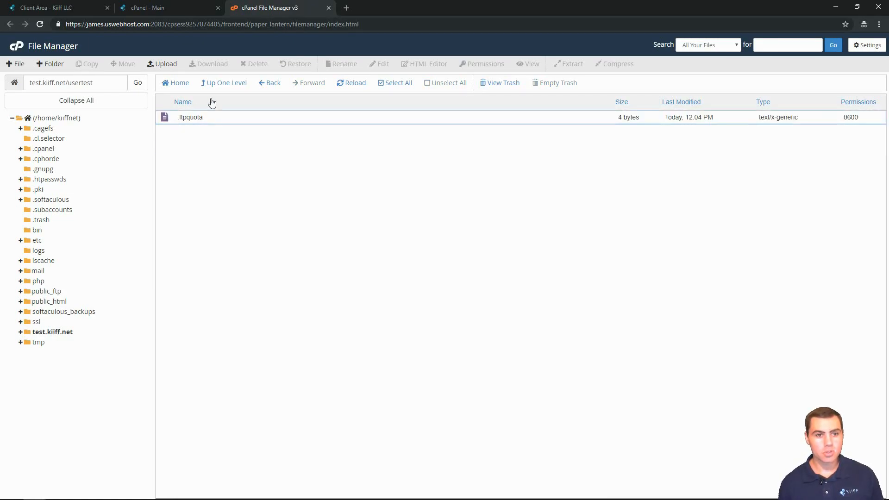
{"action": "left_click", "coordinate": [224, 85]}
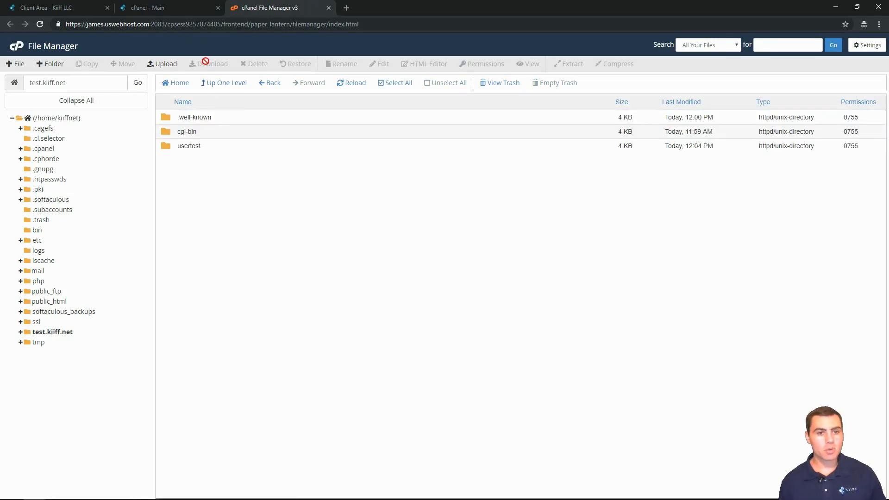
{"action": "left_click", "coordinate": [221, 85]}
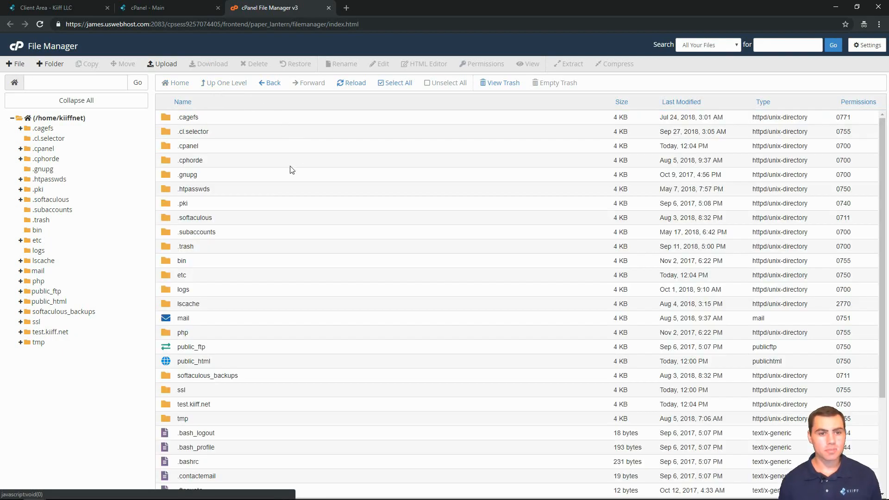
{"action": "double_click", "coordinate": [173, 404]}
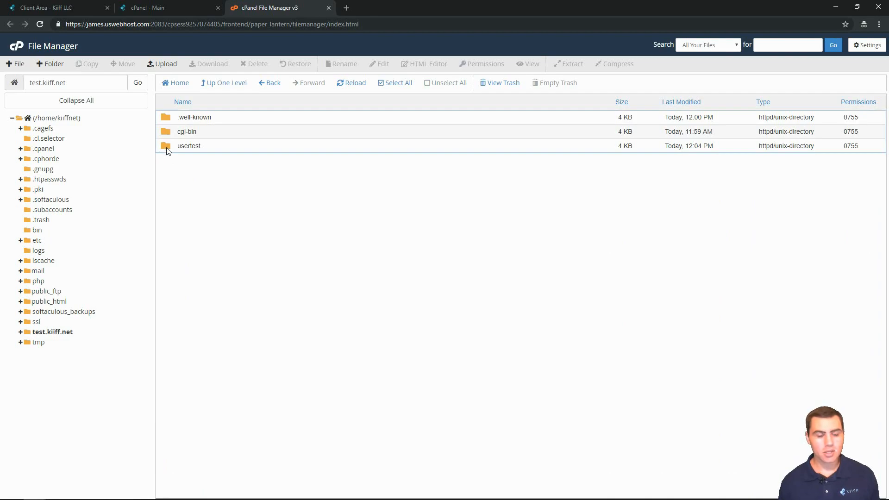
{"action": "left_click", "coordinate": [167, 148]}
{"action": "double_click", "coordinate": [167, 147]}
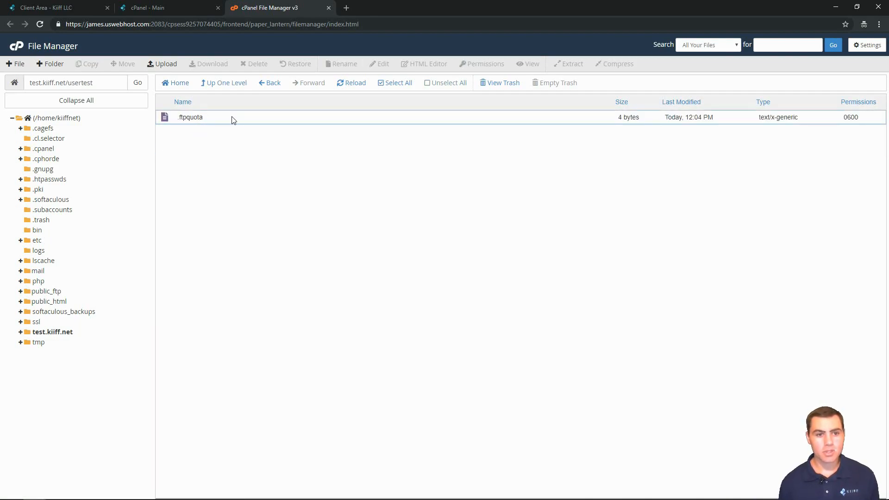
{"action": "left_click", "coordinate": [211, 86]}
{"action": "left_click", "coordinate": [217, 85]}
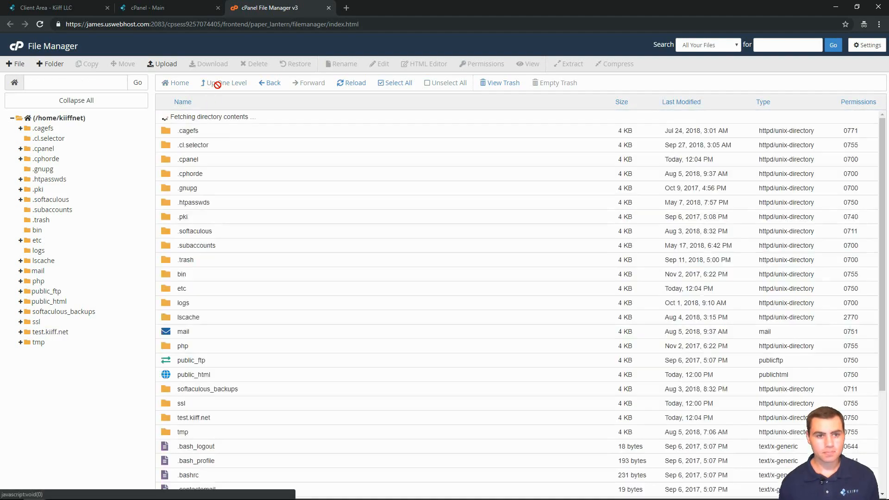
{"action": "left_click", "coordinate": [204, 8]}
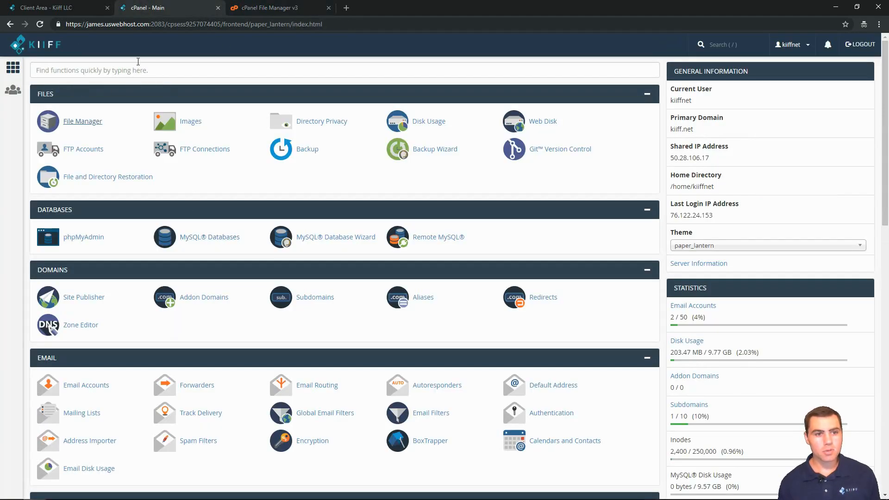
Begin FTP account username1 on test.kiiff.net with its directory trimmed to test.kiiff.net/.
{"action": "left_click", "coordinate": [76, 149]}
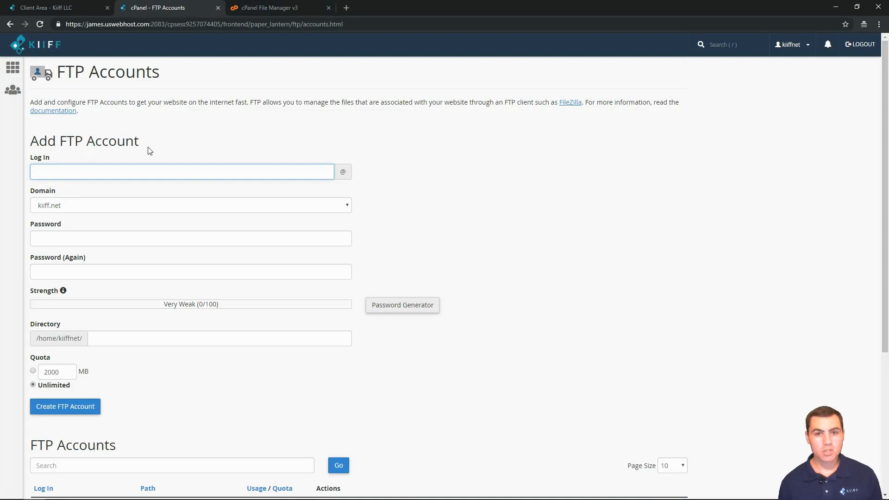
{"action": "left_click", "coordinate": [81, 204]}
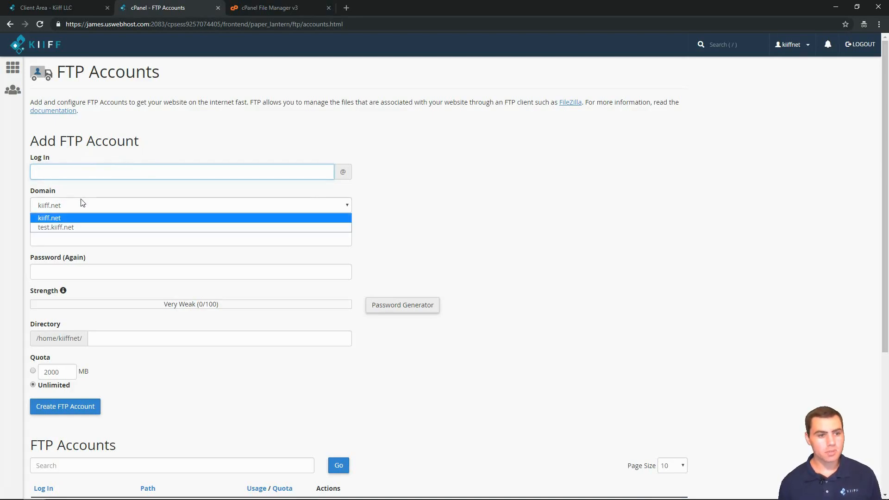
{"action": "left_click", "coordinate": [61, 226]}
{"action": "left_click", "coordinate": [144, 339]}
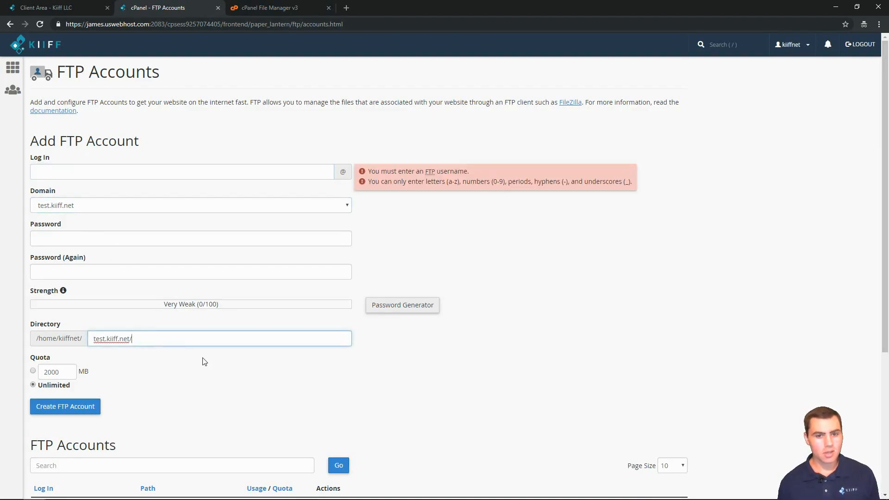
{"action": "left_click", "coordinate": [88, 171]}
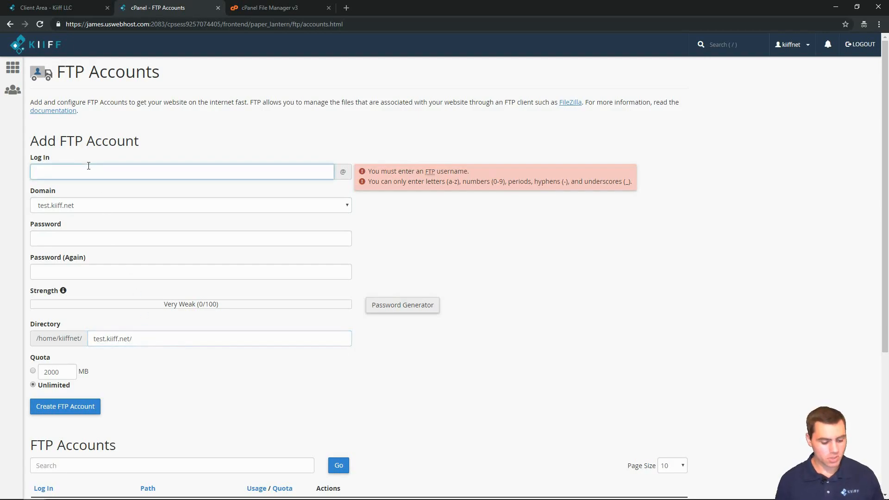
{"action": "type", "text": "username"}
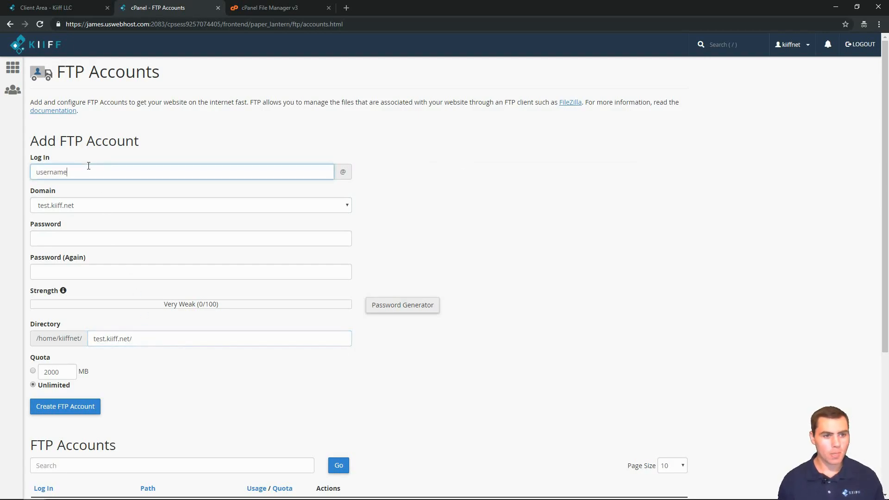
{"action": "type", "text": "1'"}
{"action": "key", "text": "BackSpace"}
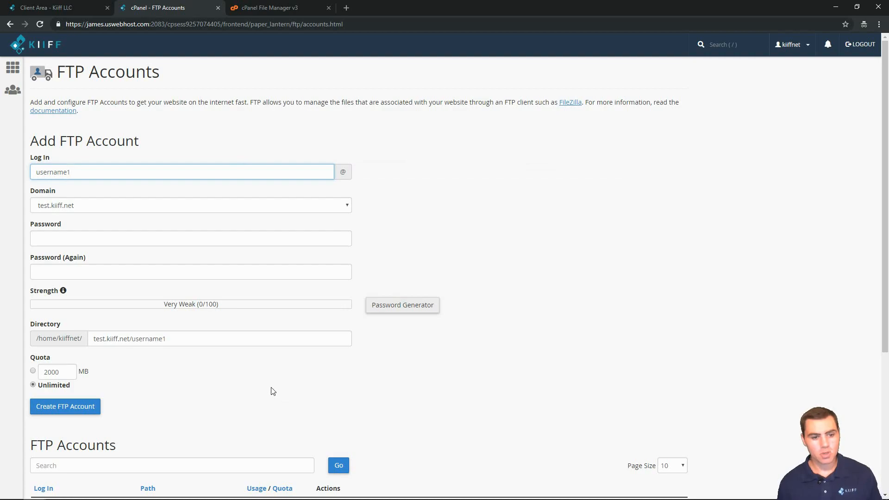
{"action": "left_click_drag", "start_coordinate": [166, 339], "coordinate": [131, 339]}
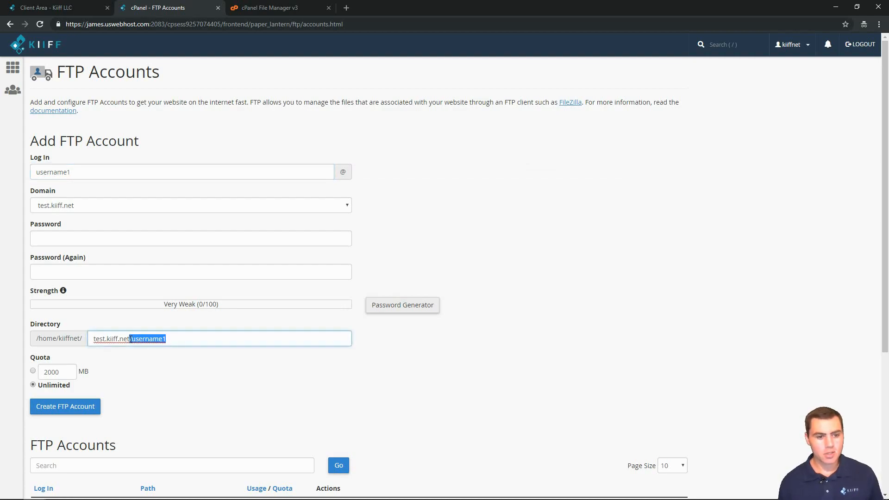
{"action": "key", "text": "BackSpace"}
{"action": "type", "text": "/"}
{"action": "left_click", "coordinate": [228, 380]}
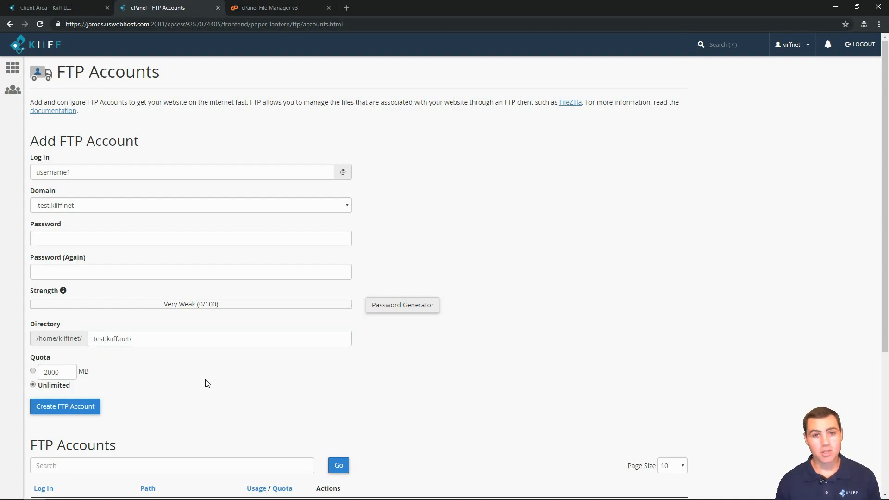
Enter the account password in both fields and create the username1 FTP account.
{"action": "left_click", "coordinate": [80, 244]}
{"action": "type", "text": "password1"}
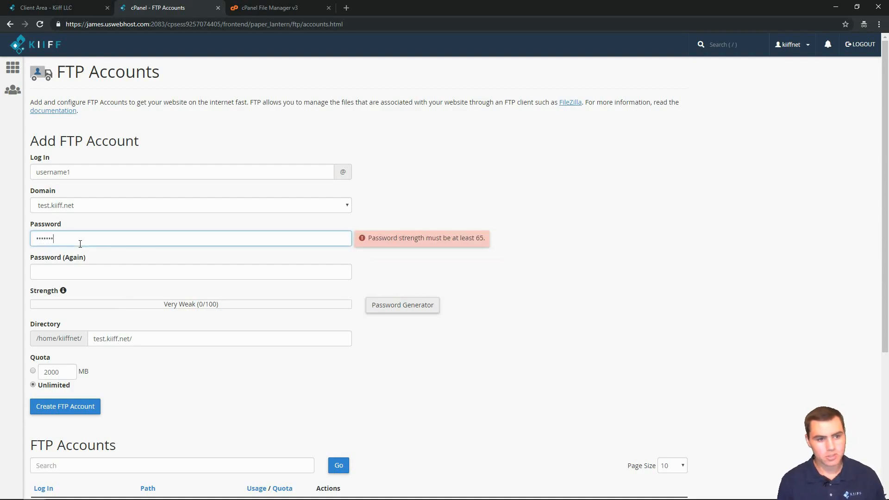
{"action": "key", "text": "Tab"}
{"action": "type", "text": "password123!"}
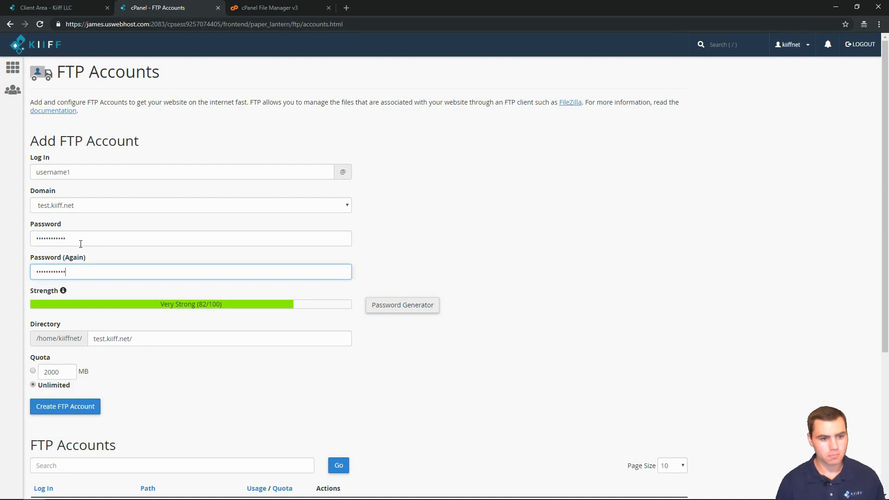
{"action": "left_click", "coordinate": [57, 408]}
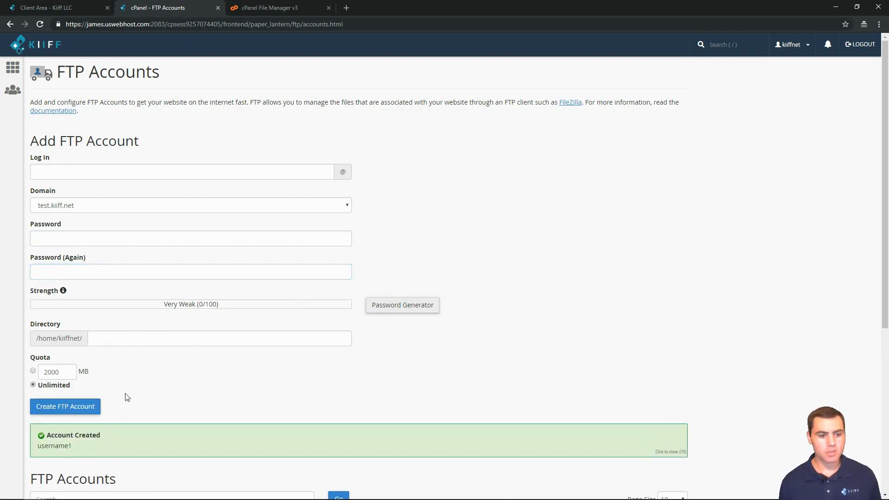
{"action": "scroll", "coordinate": [162, 330], "scroll_direction": "down", "scroll_amount": 4}
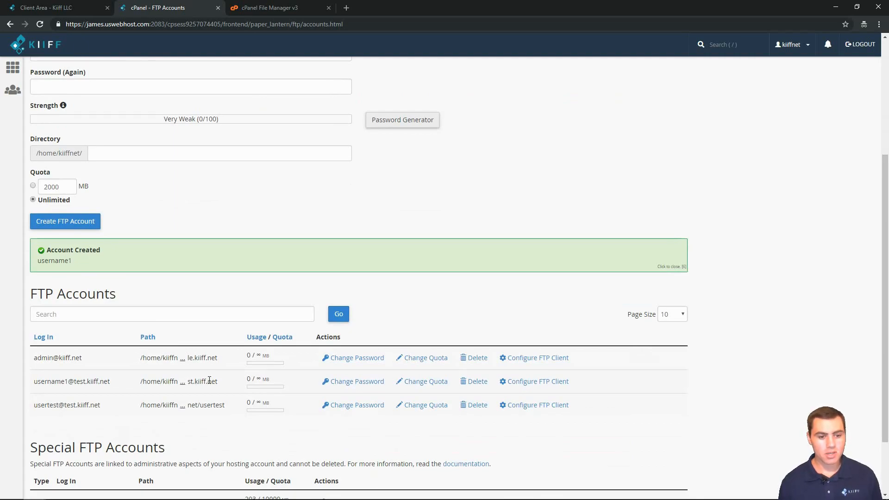
{"action": "scroll", "coordinate": [64, 100], "scroll_direction": "up", "scroll_amount": 2}
{"action": "left_click", "coordinate": [16, 67]}
{"action": "left_click", "coordinate": [315, 7]}
Reopen File Manager, enter test.kiiff.net, and view the new .ftpquota file containing 4 0.
{"action": "left_click", "coordinate": [328, 8]}
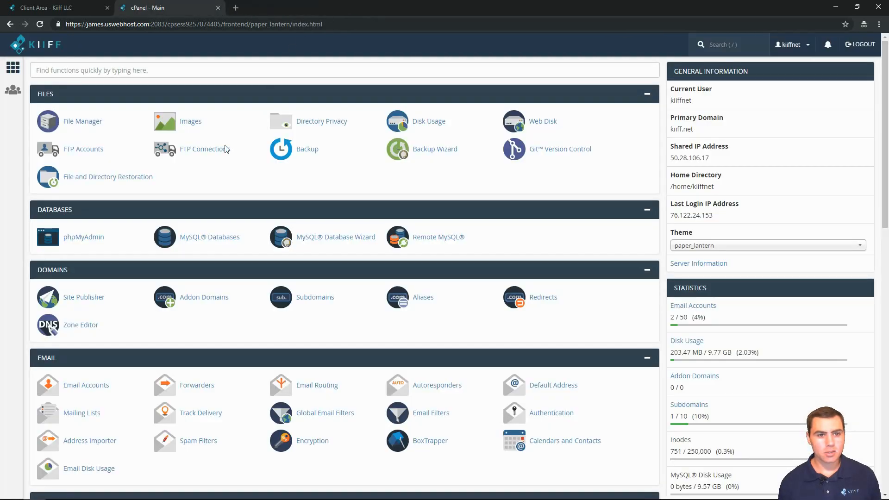
{"action": "left_click", "coordinate": [77, 132]}
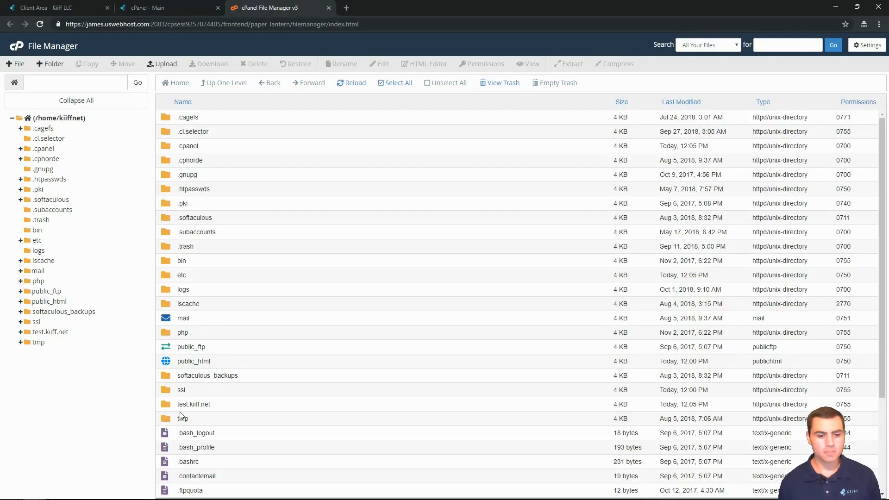
{"action": "double_click", "coordinate": [165, 409]}
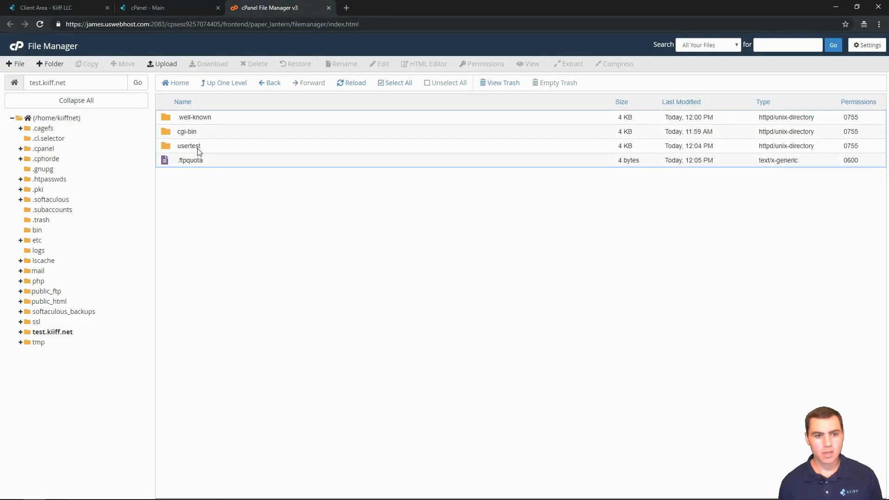
{"action": "left_click", "coordinate": [202, 151]}
{"action": "left_click", "coordinate": [190, 162]}
{"action": "right_click", "coordinate": [205, 165]}
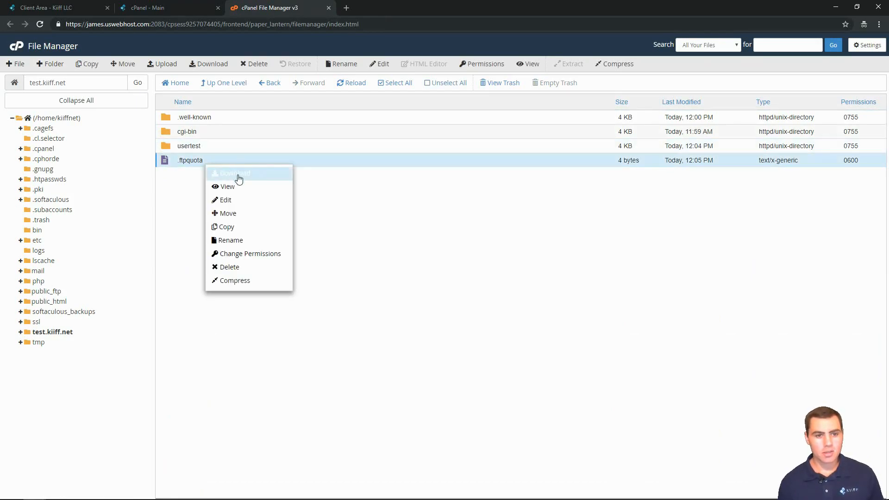
{"action": "left_click", "coordinate": [249, 190]}
Close the .ftpquota viewer, check usertest holds its 4-byte .ftpquota, then go back up.
{"action": "left_click_drag", "start_coordinate": [33, 88], "coordinate": [2, 87]}
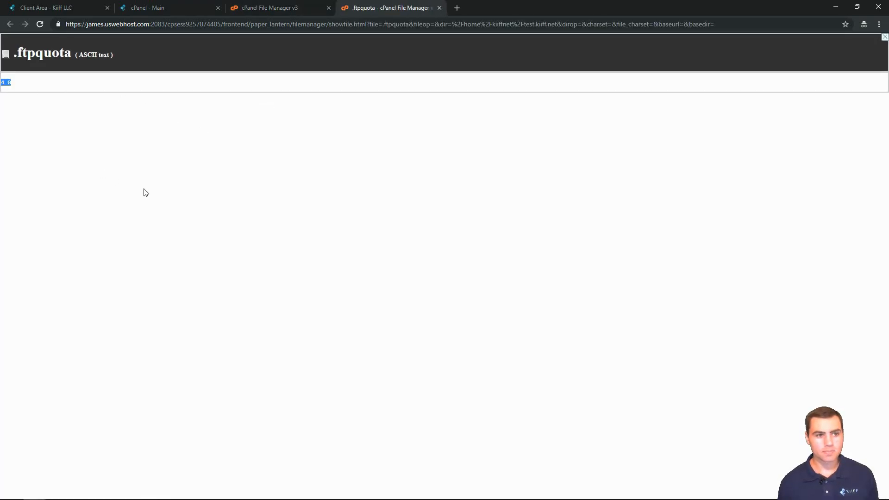
{"action": "left_click", "coordinate": [233, 90]}
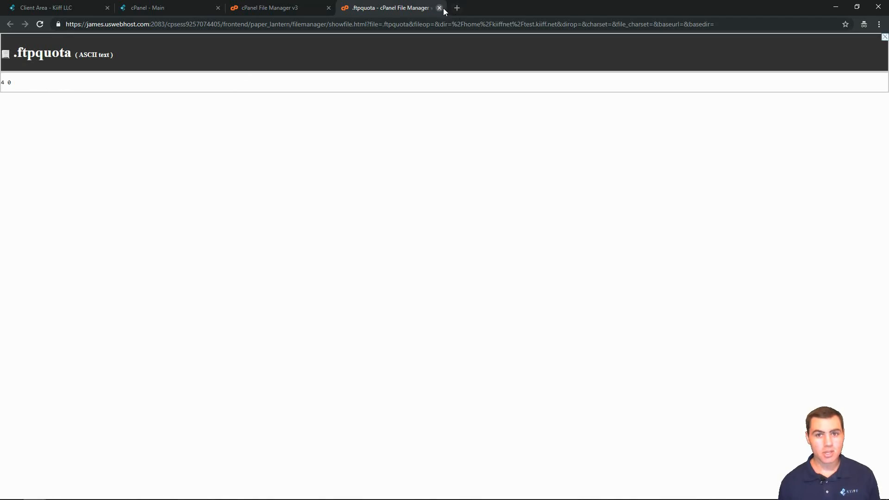
{"action": "left_click", "coordinate": [439, 8]}
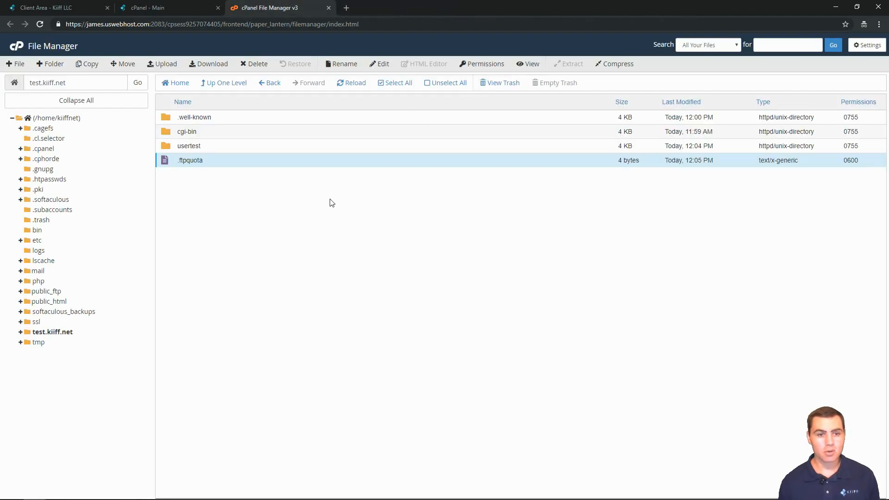
{"action": "double_click", "coordinate": [166, 147]}
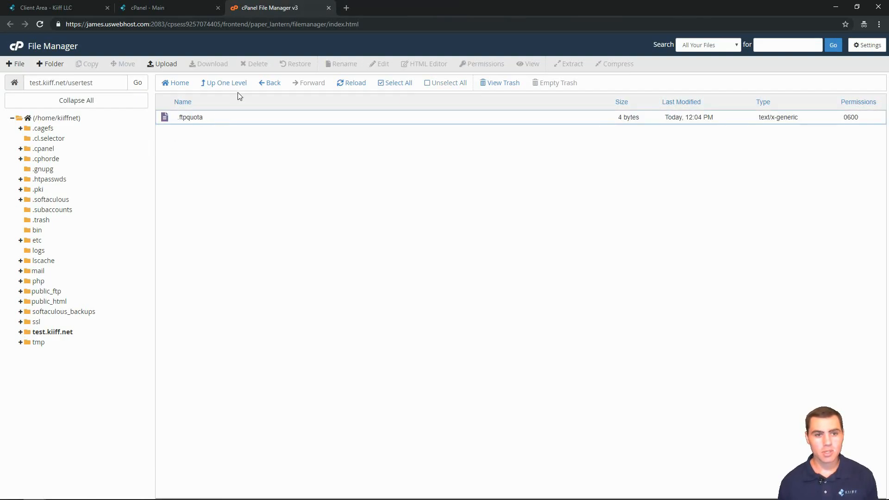
{"action": "left_click", "coordinate": [221, 86]}
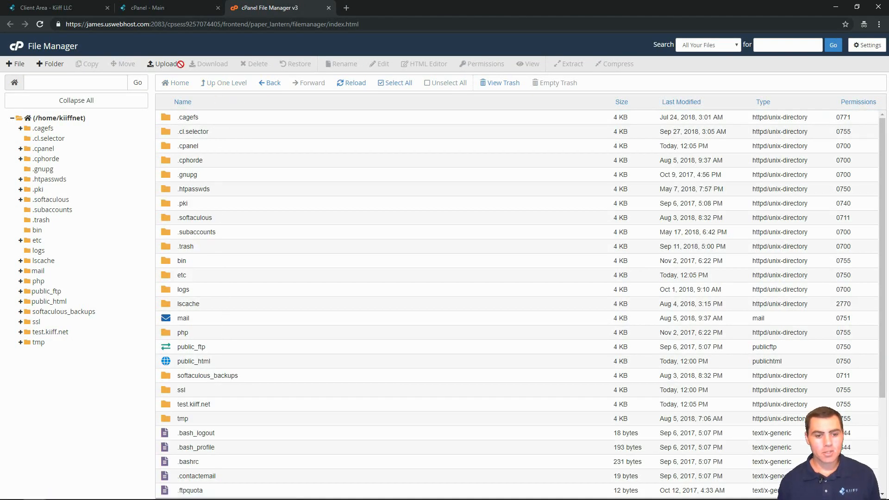